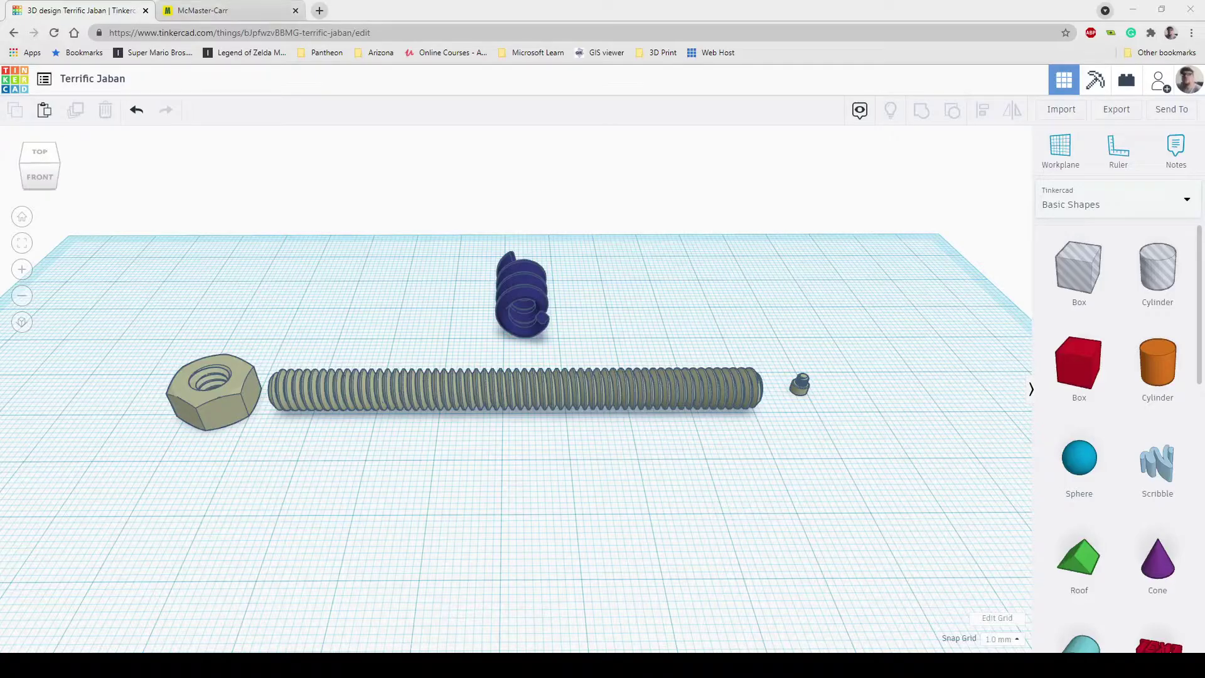
Step: Switch to the McMaster-Carr website and open the Gears category under Power Transmission
click(226, 11)
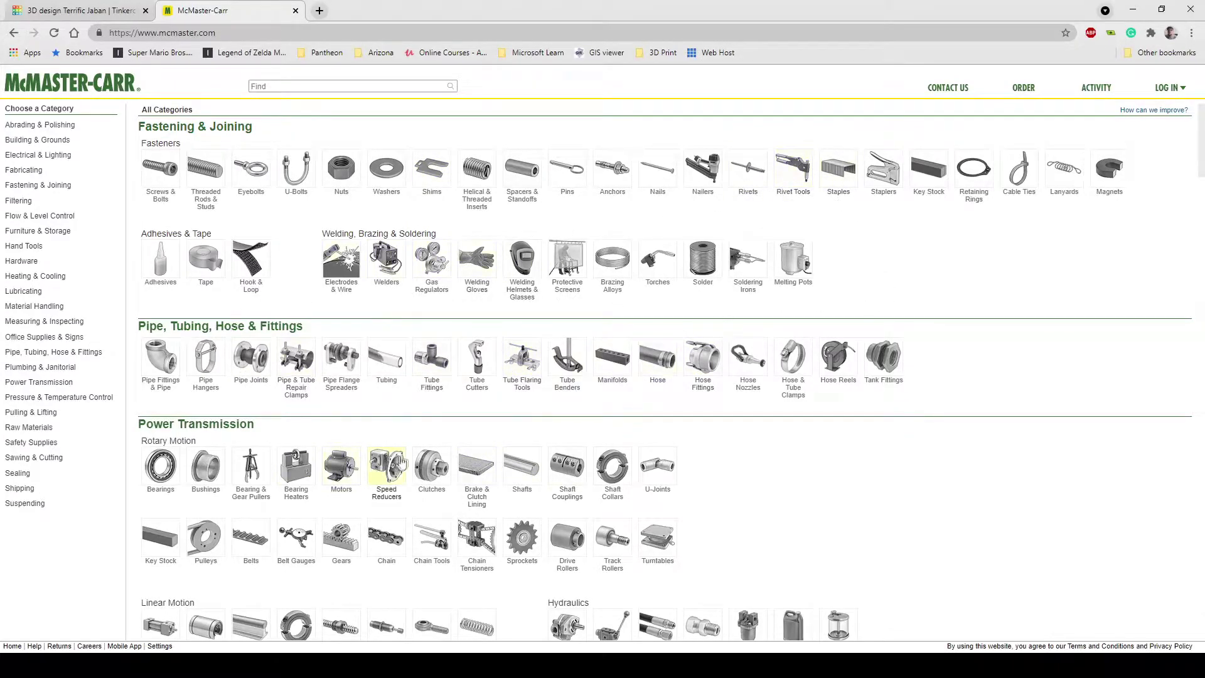
scroll(404, 463, down, 1)
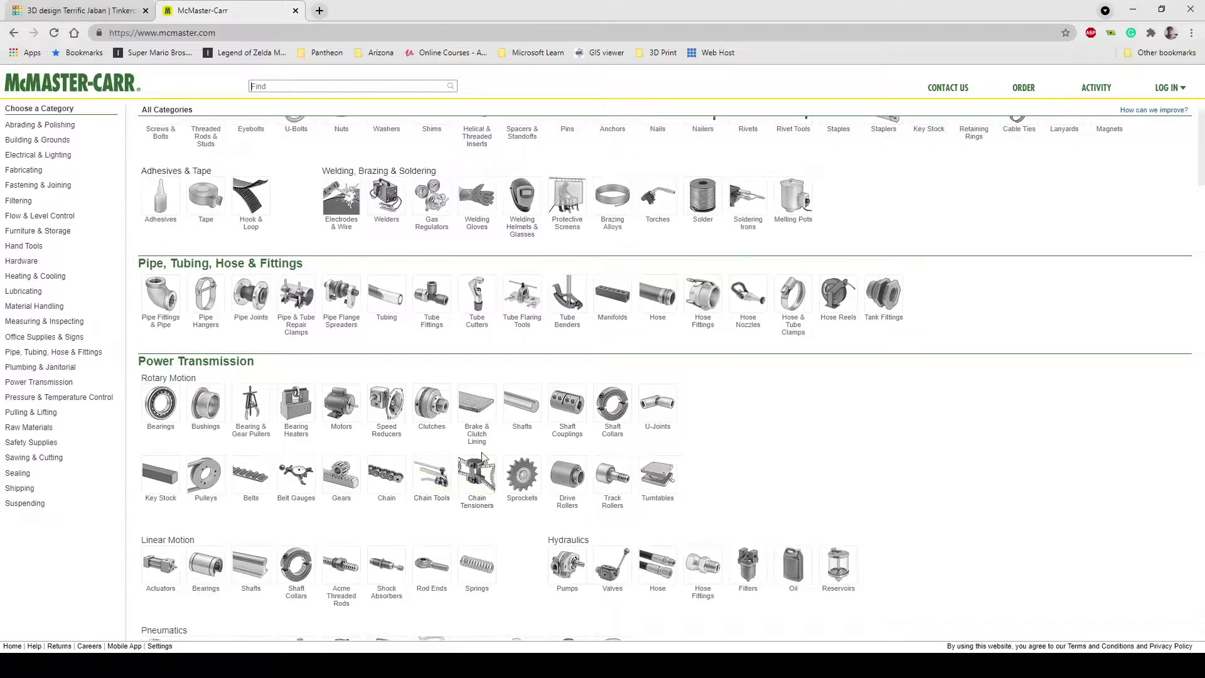
scroll(481, 452, up, 1)
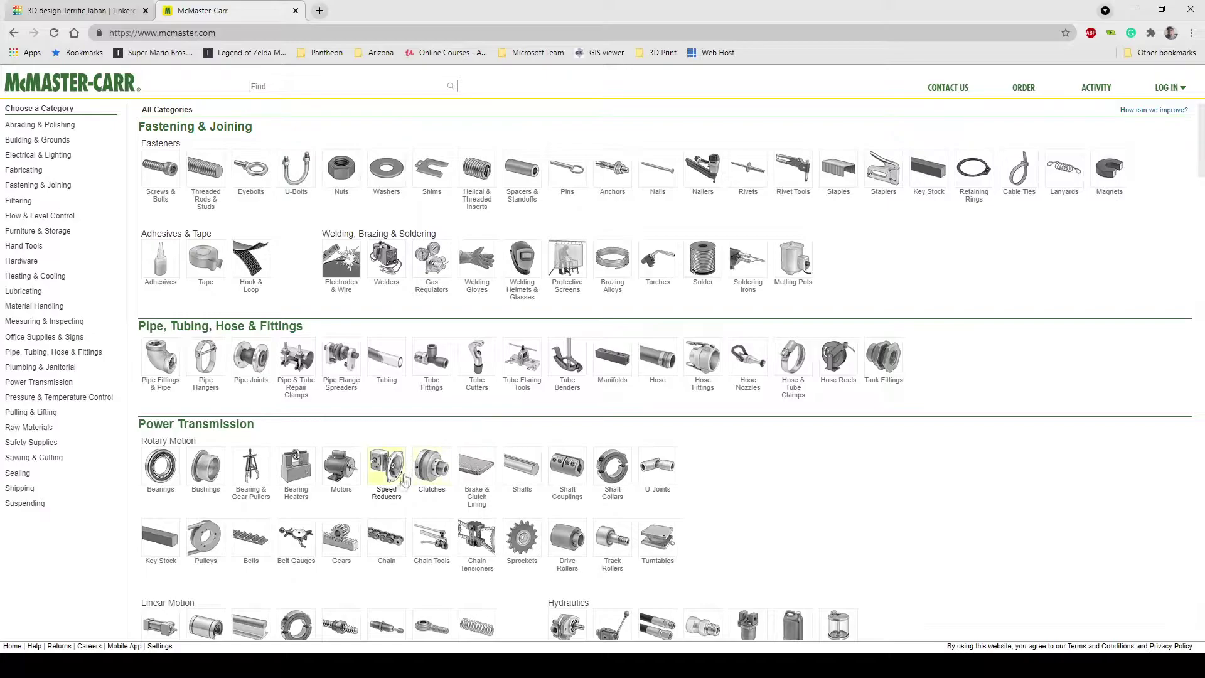
click(331, 539)
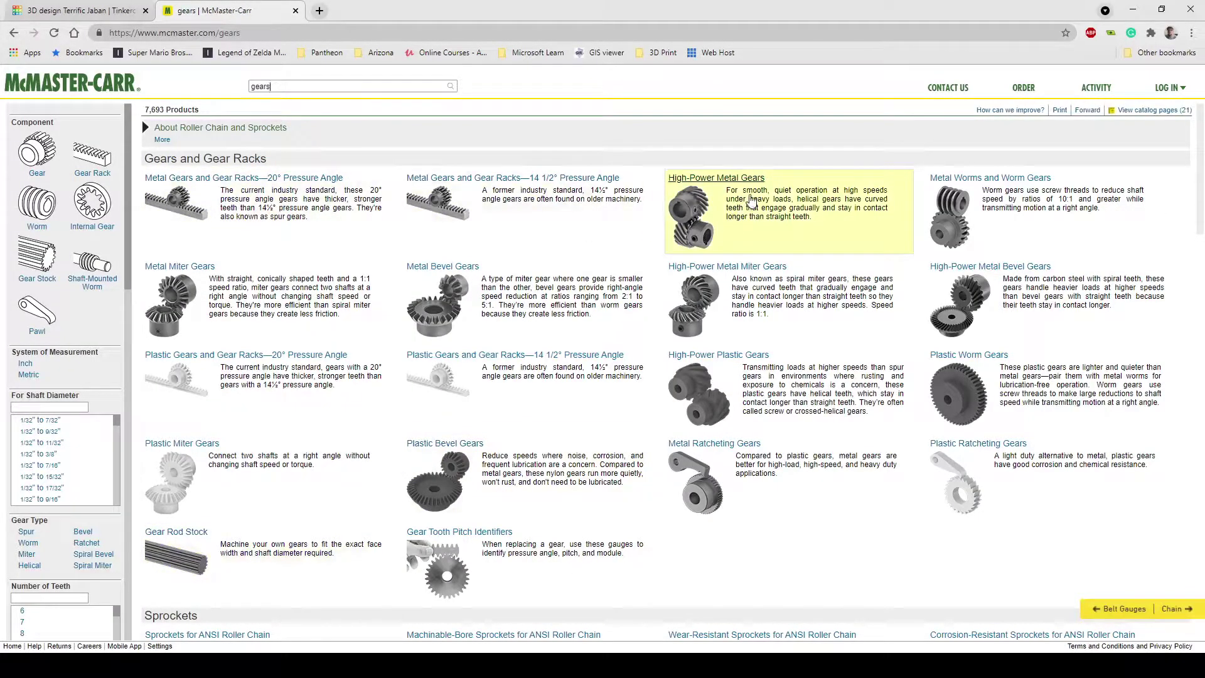
Step: Open the product details of the High-Power Metal Gear 2585N11, left hand with 16 teeth, and select its part number
click(752, 191)
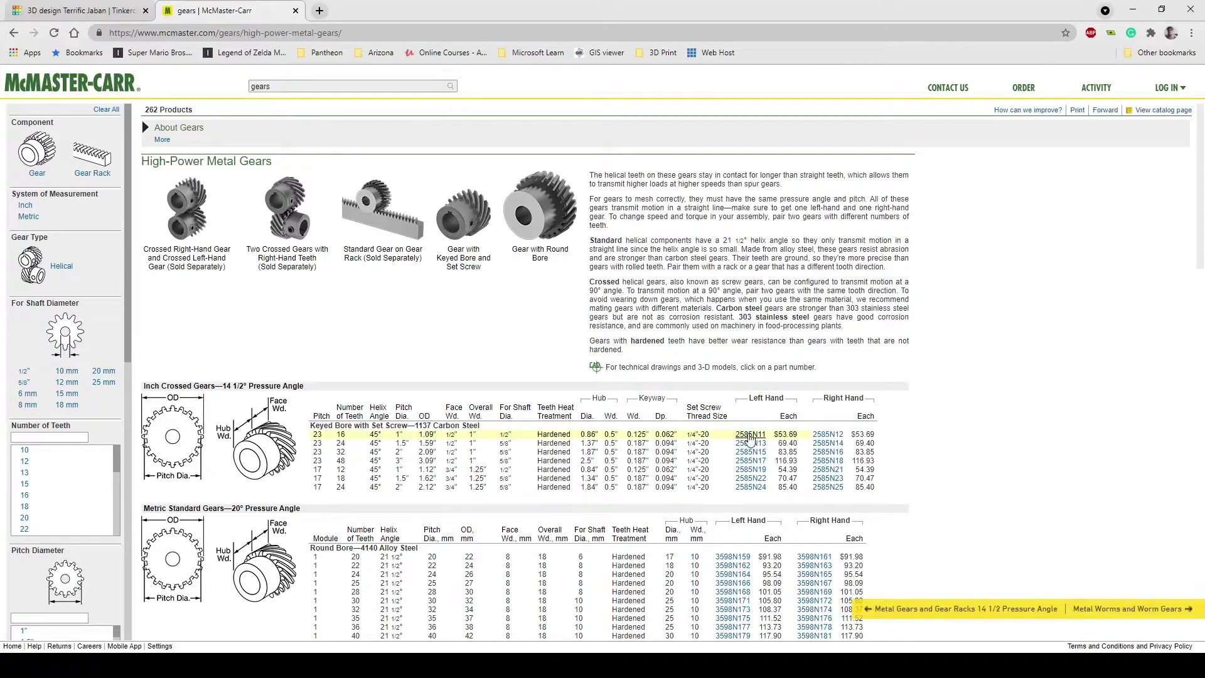
click(751, 435)
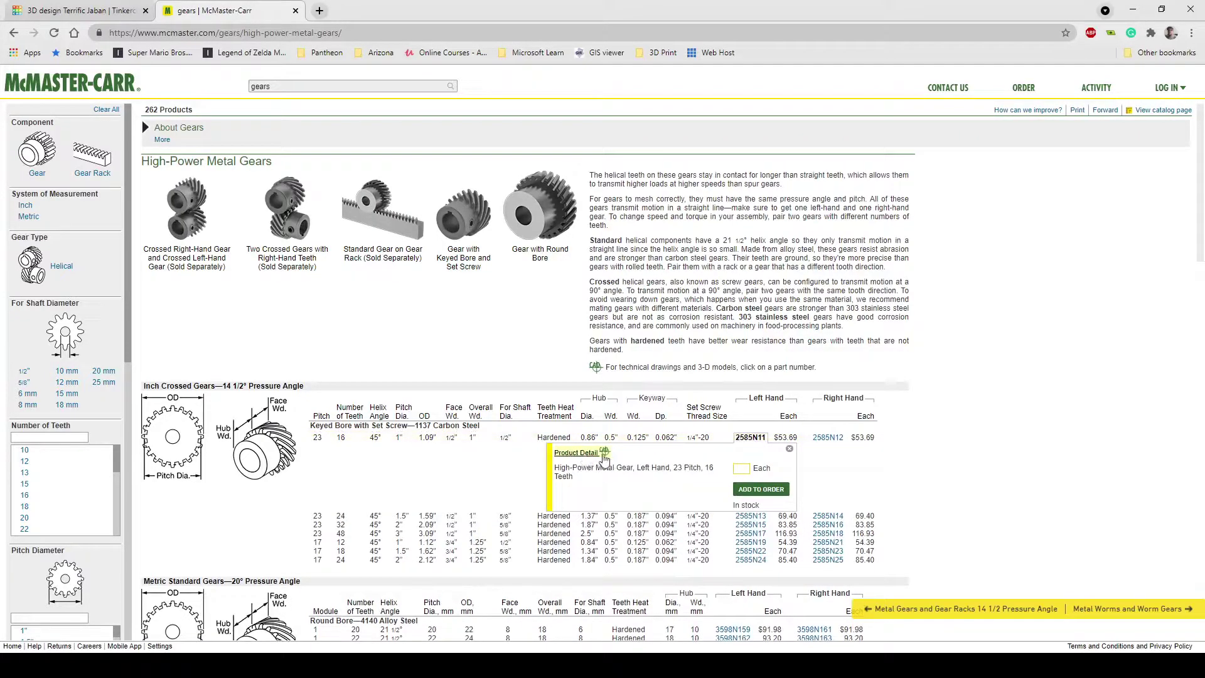
click(575, 453)
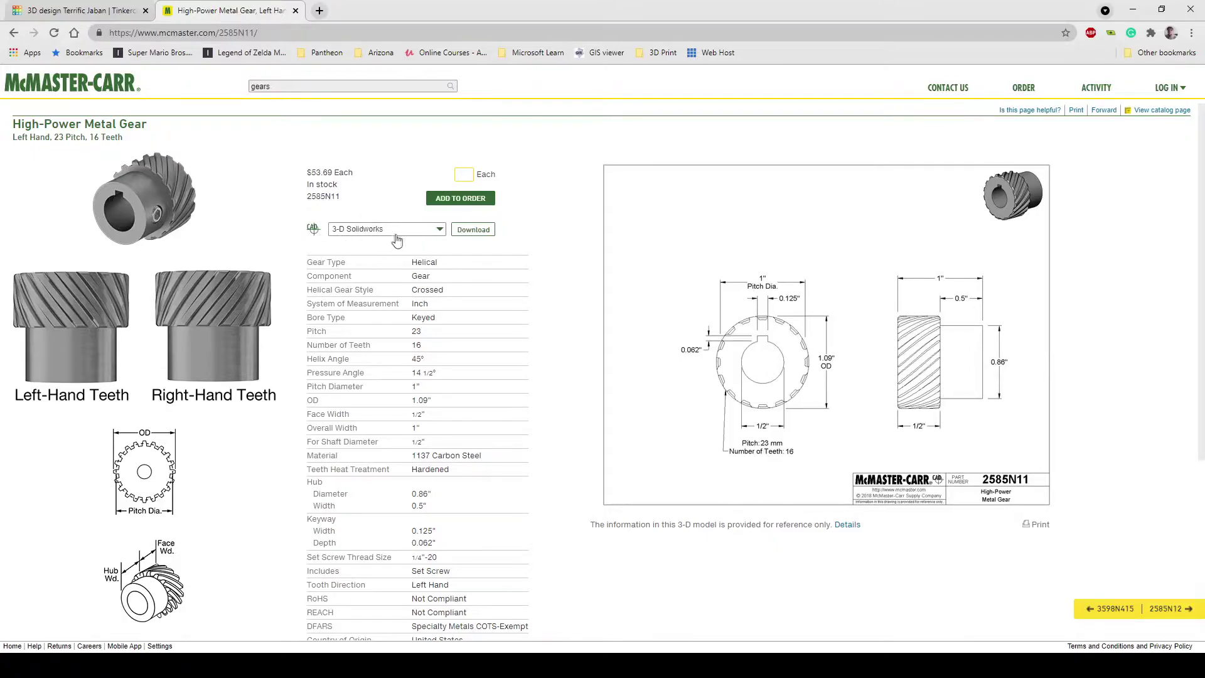
drag(341, 197, 308, 200)
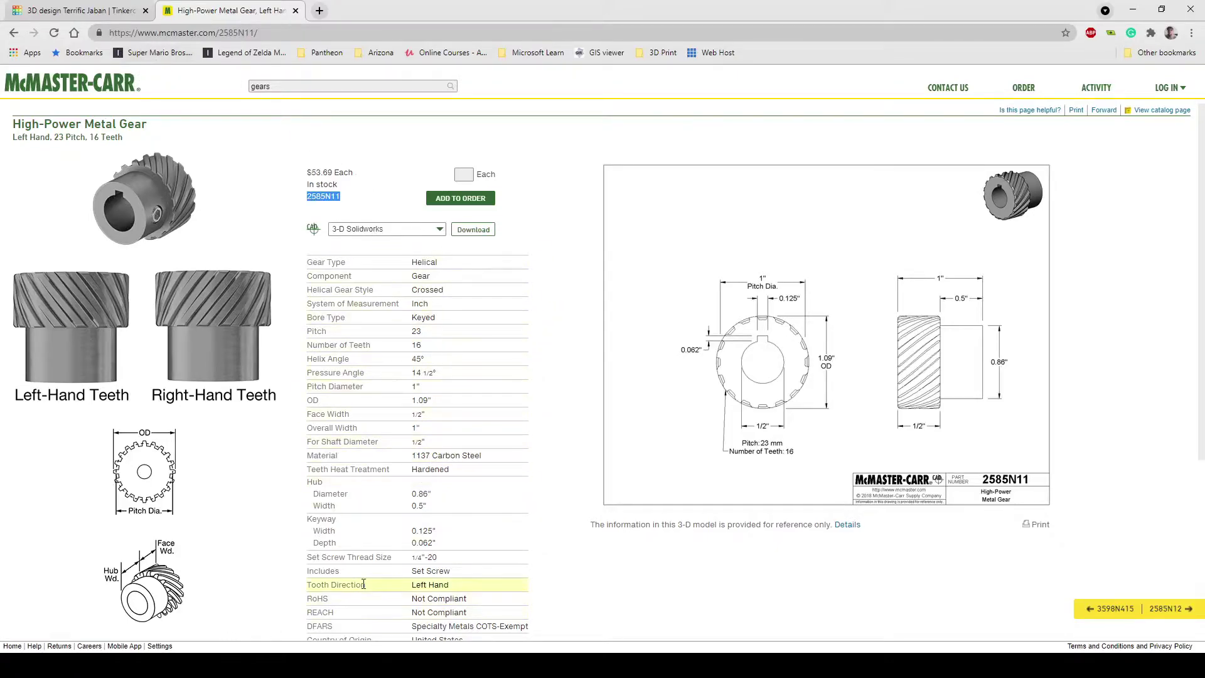
Step: Switch to Fusion 360 and insert the McMaster-Carr gear 2585N11 into the untitled design at its default position
click(352, 656)
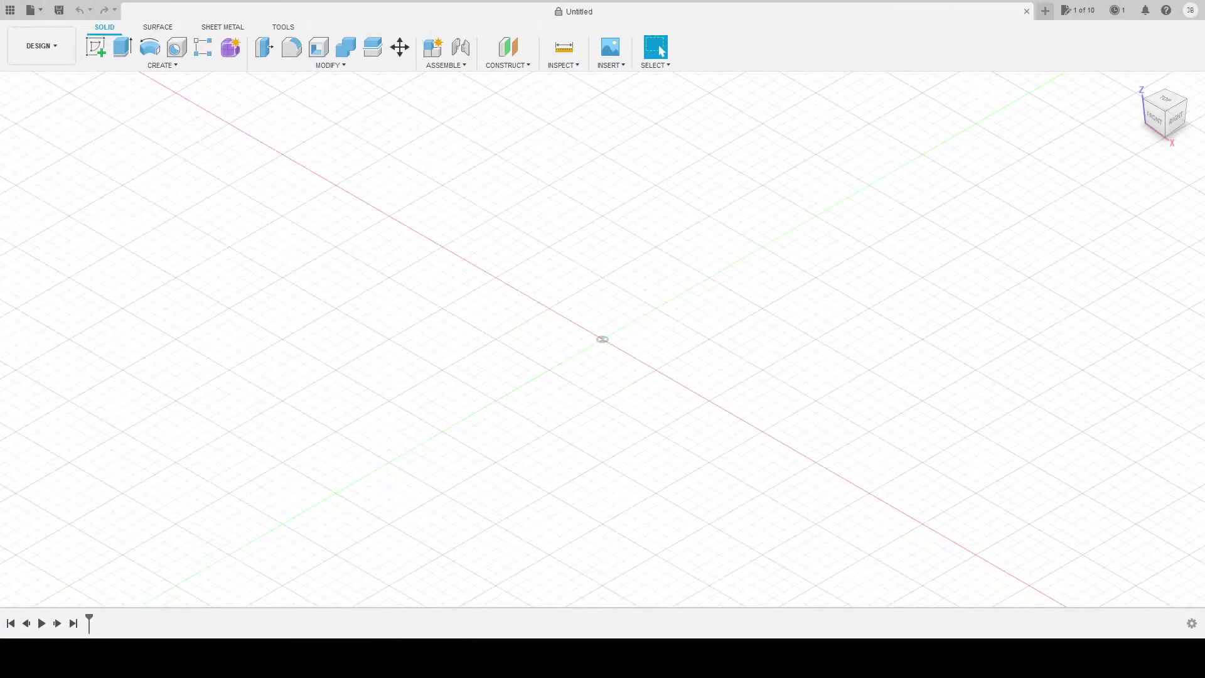
click(620, 67)
click(624, 168)
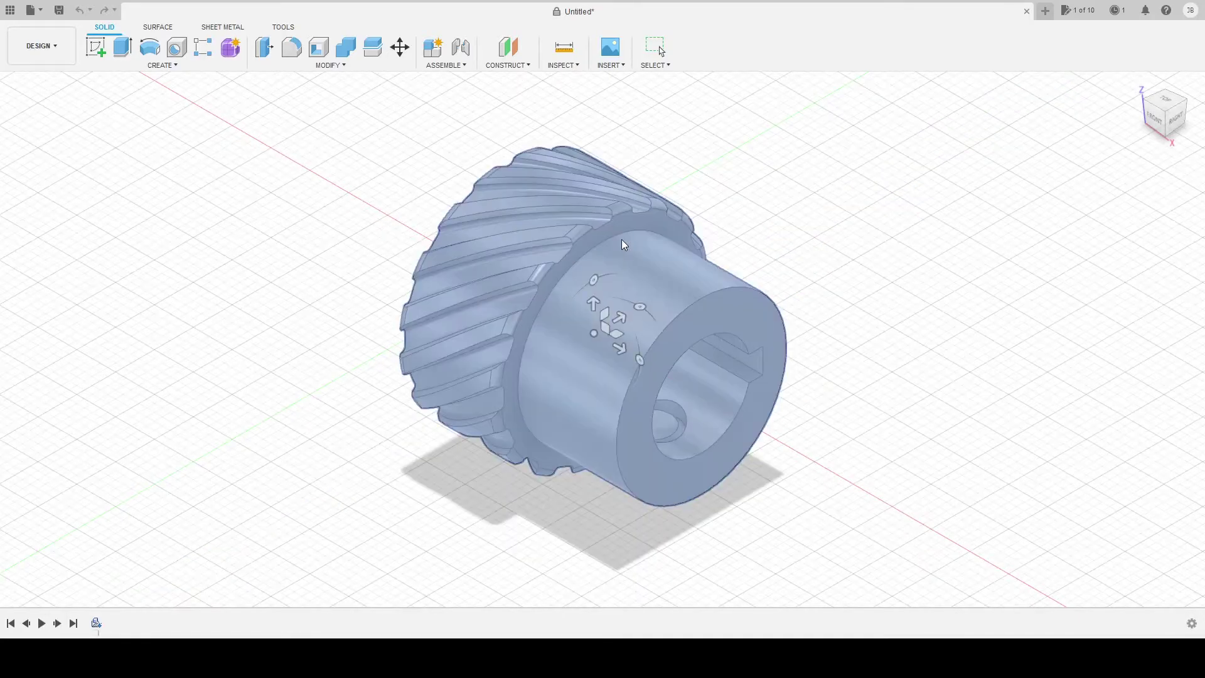
scroll(530, 408, down, 5)
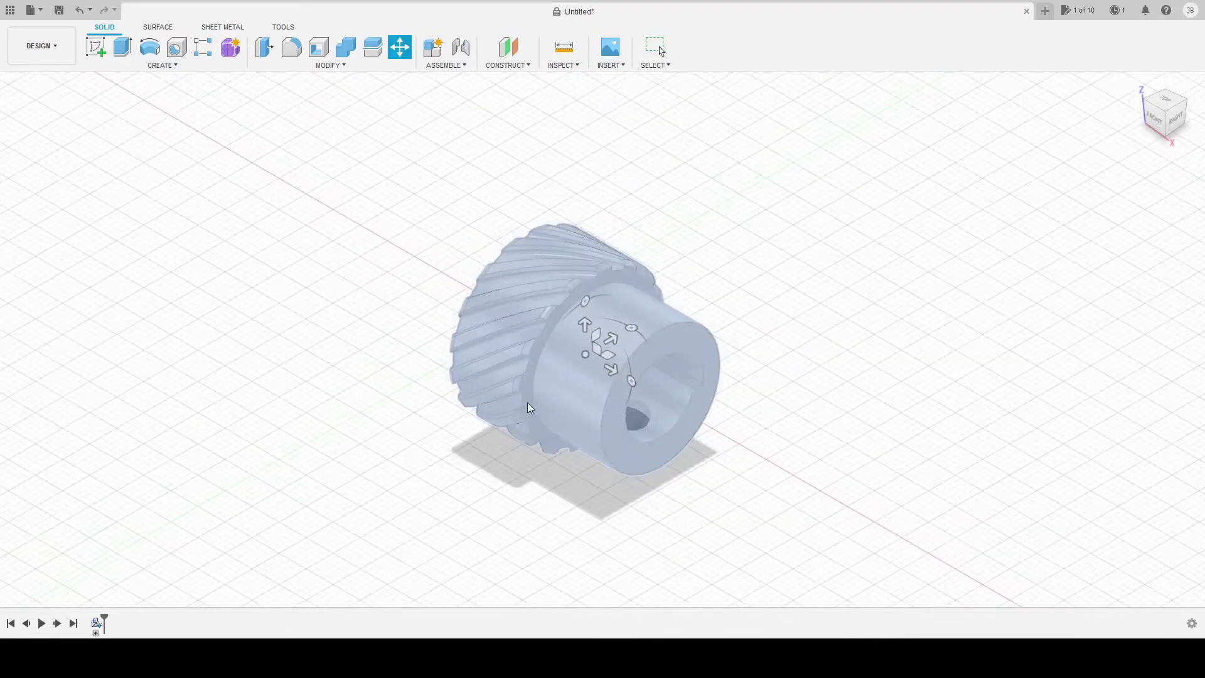
key(Return)
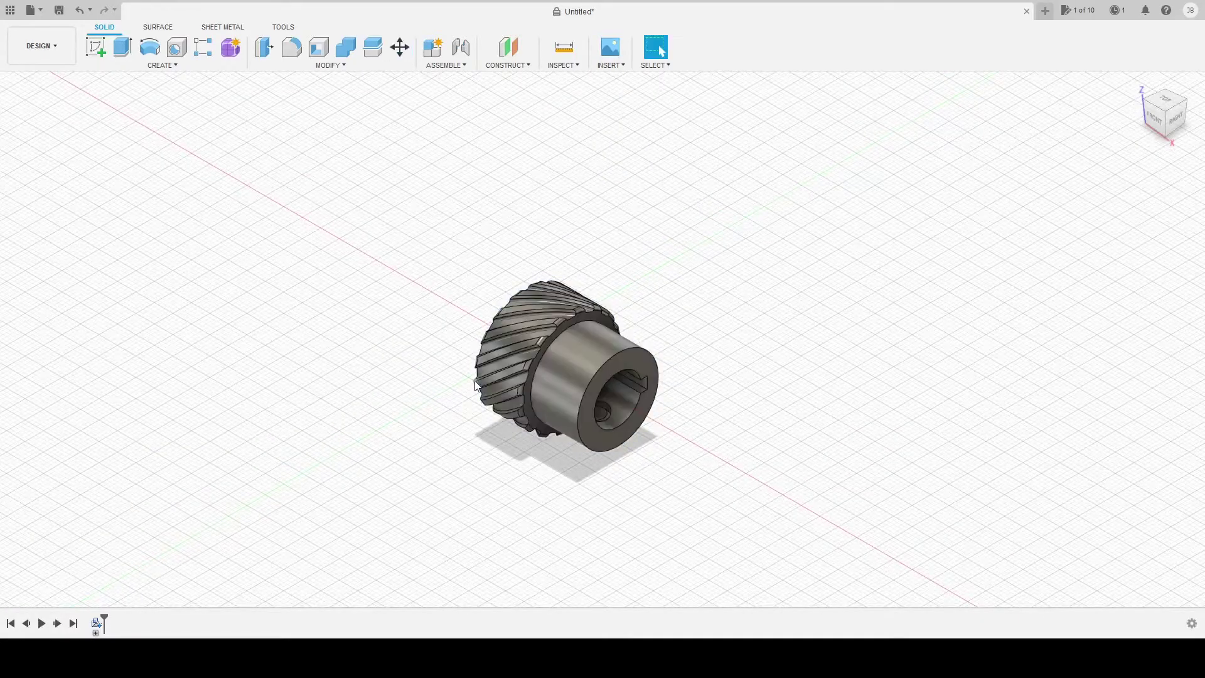
Step: Select the whole inserted gear and export it for 3D printing as metalgear.stl
drag(673, 485, 455, 266)
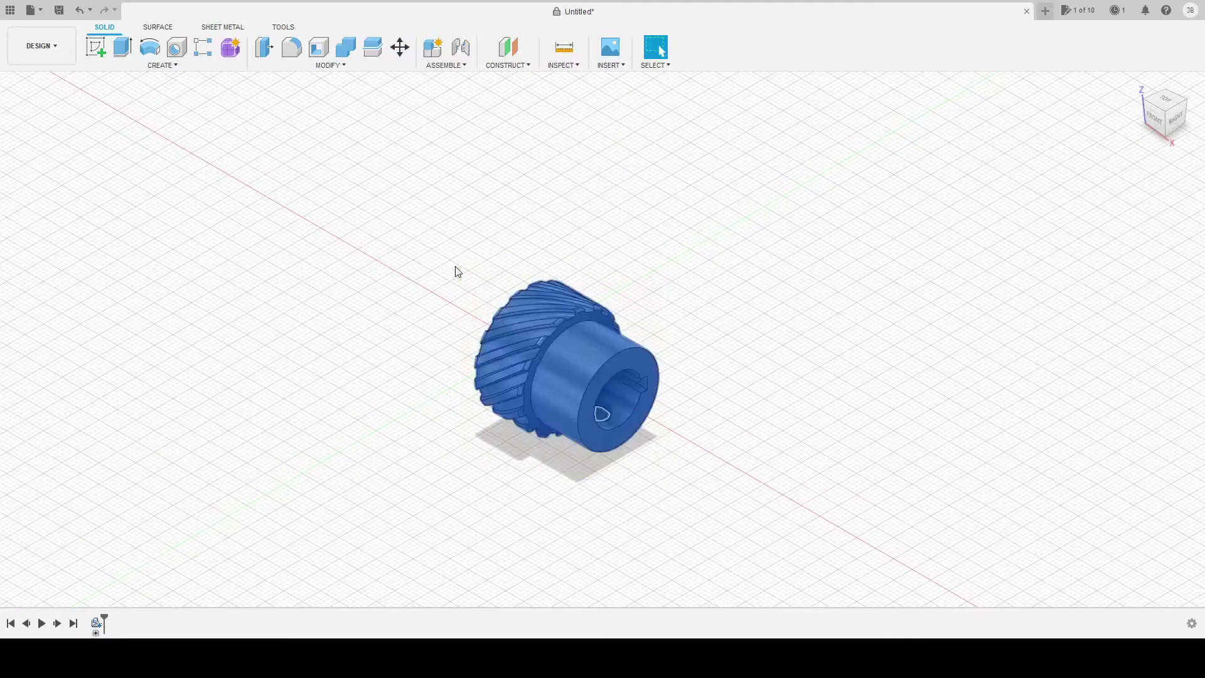
click(283, 27)
click(105, 67)
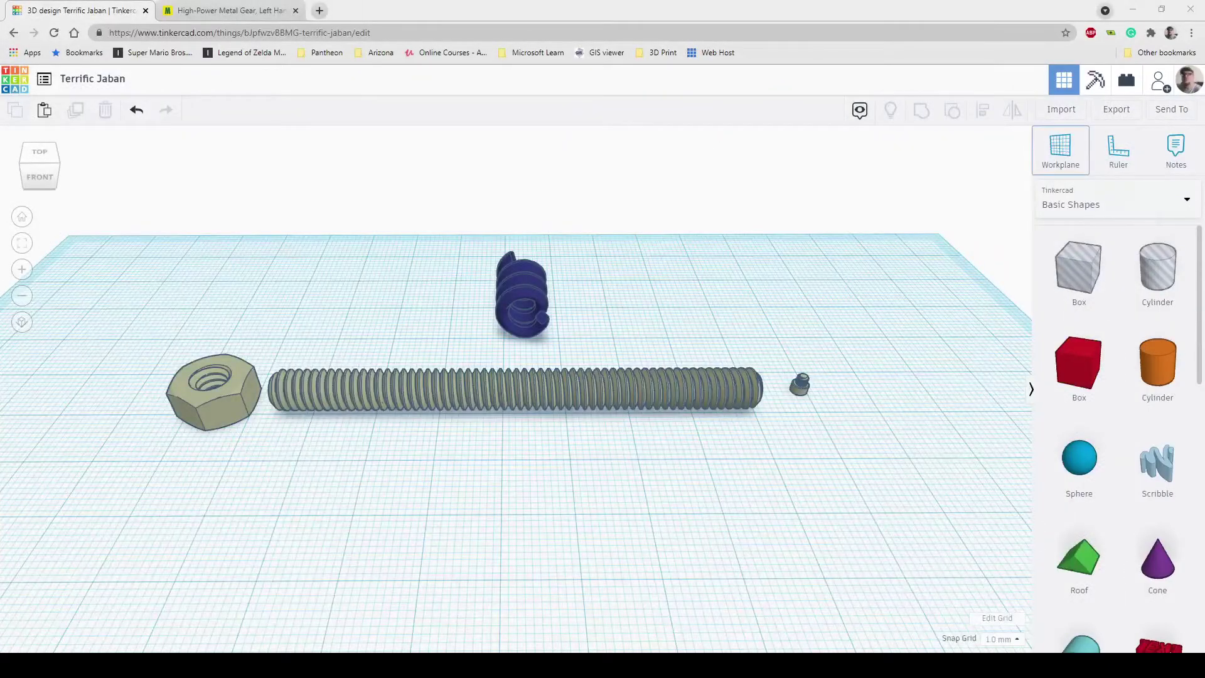
Step: In the Tinkercad design, import metalgear.stl in millimeters at 100% scale
click(1062, 110)
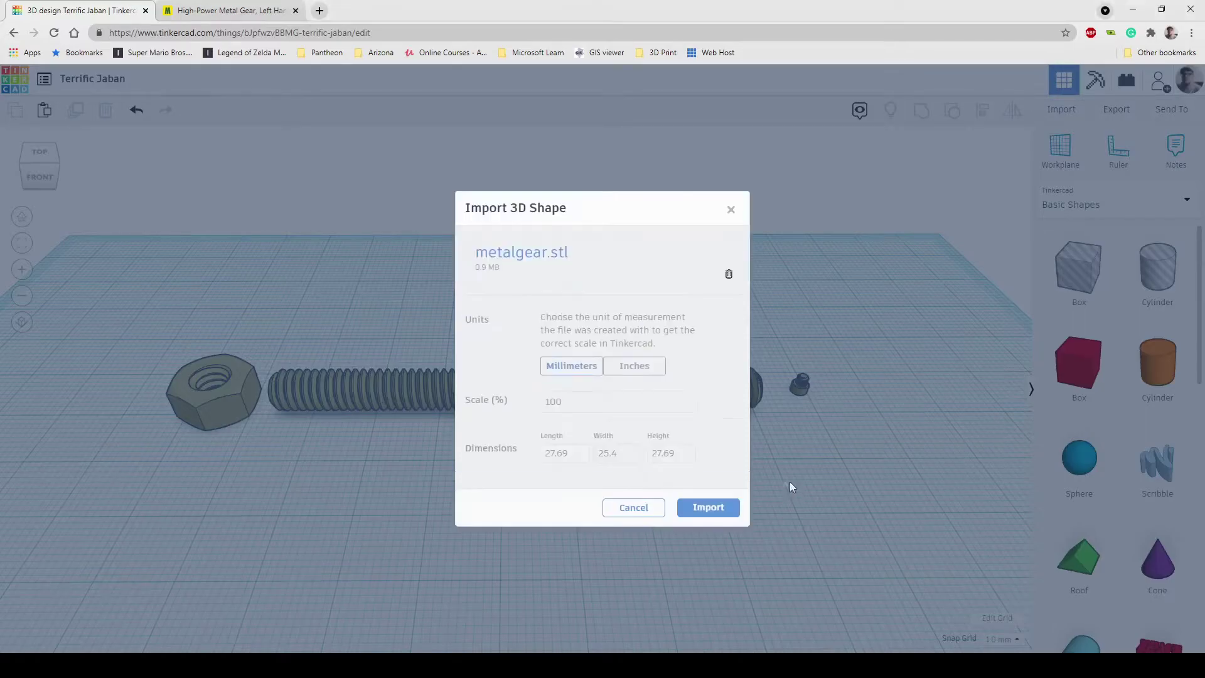
click(703, 508)
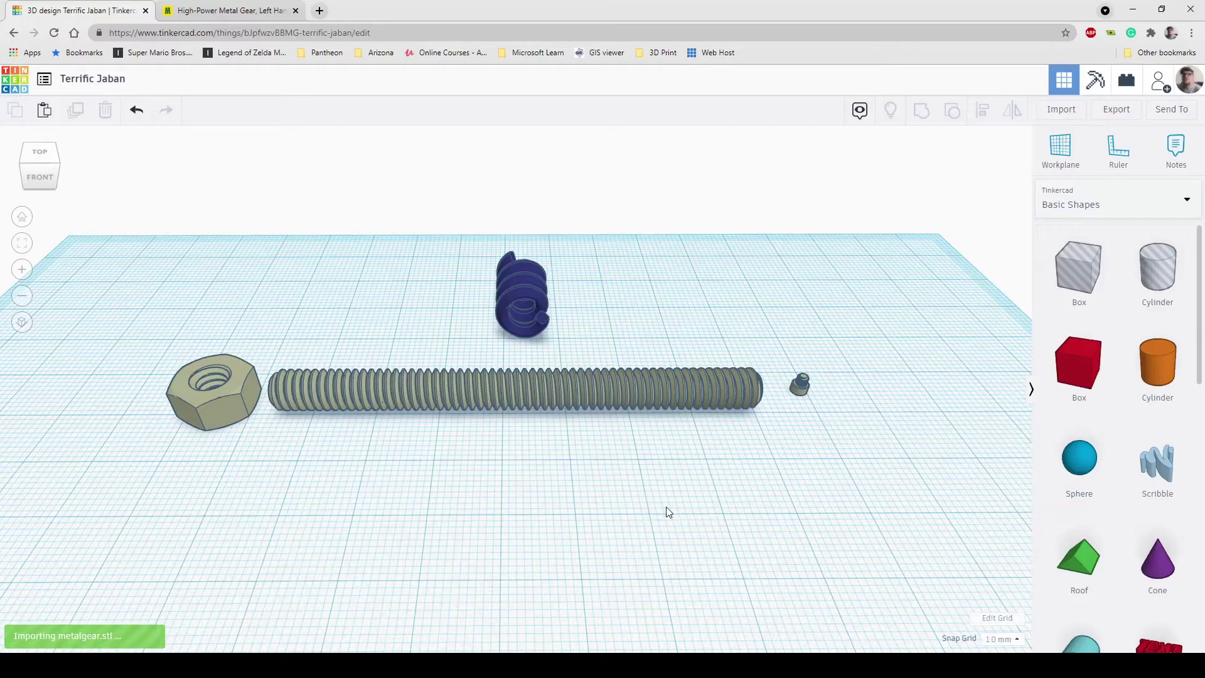
scroll(668, 513, down, 5)
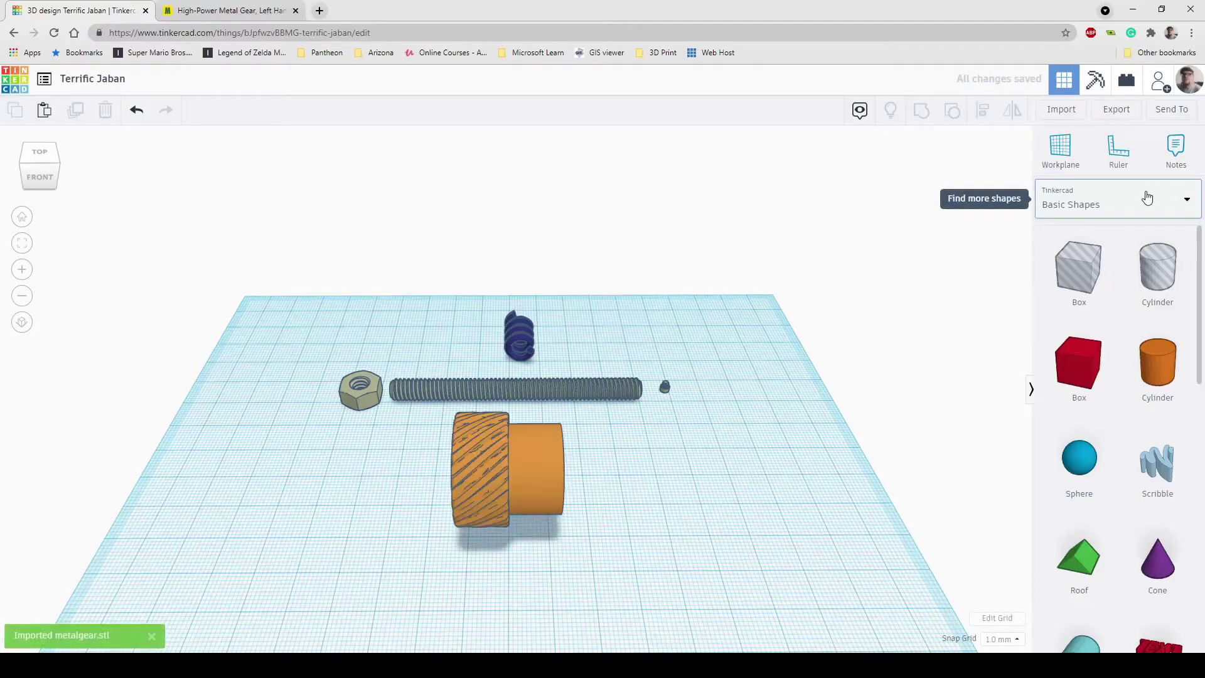
mouse_move(719, 463)
right_down()
mouse_move(562, 487)
mouse_move(430, 402)
mouse_move(723, 481)
right_up()
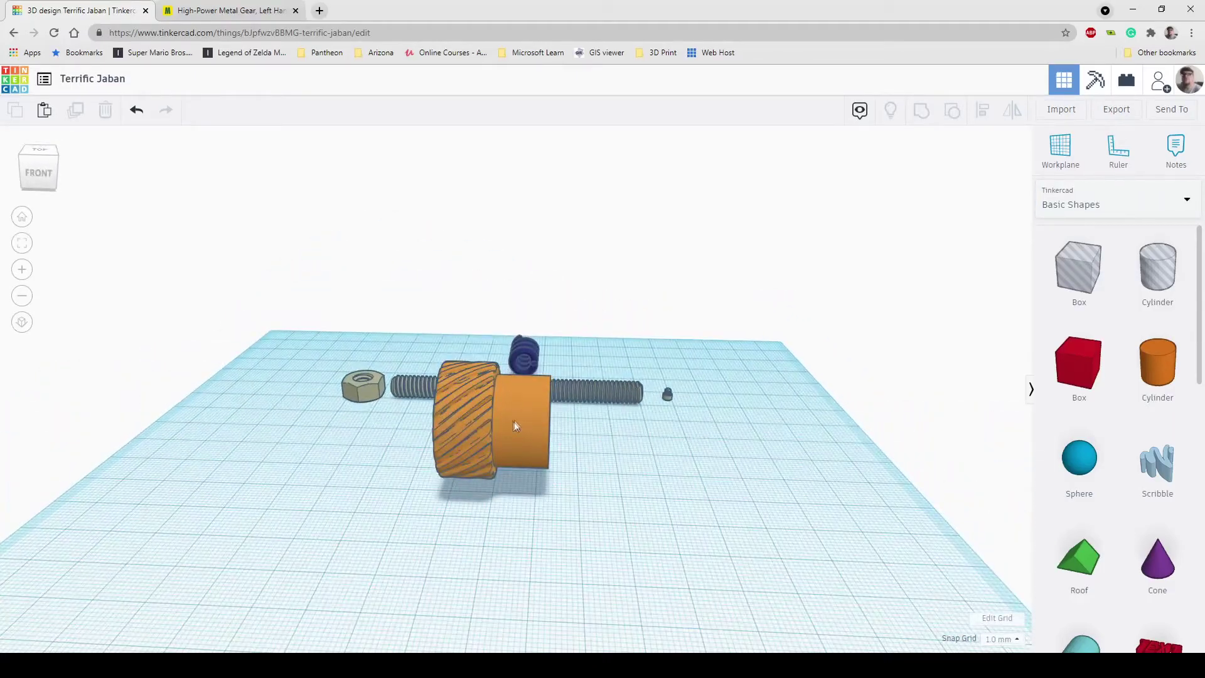
Step: Save the imported gear to the personal Shapes Collection as a new shape named Metal Gear
click(533, 408)
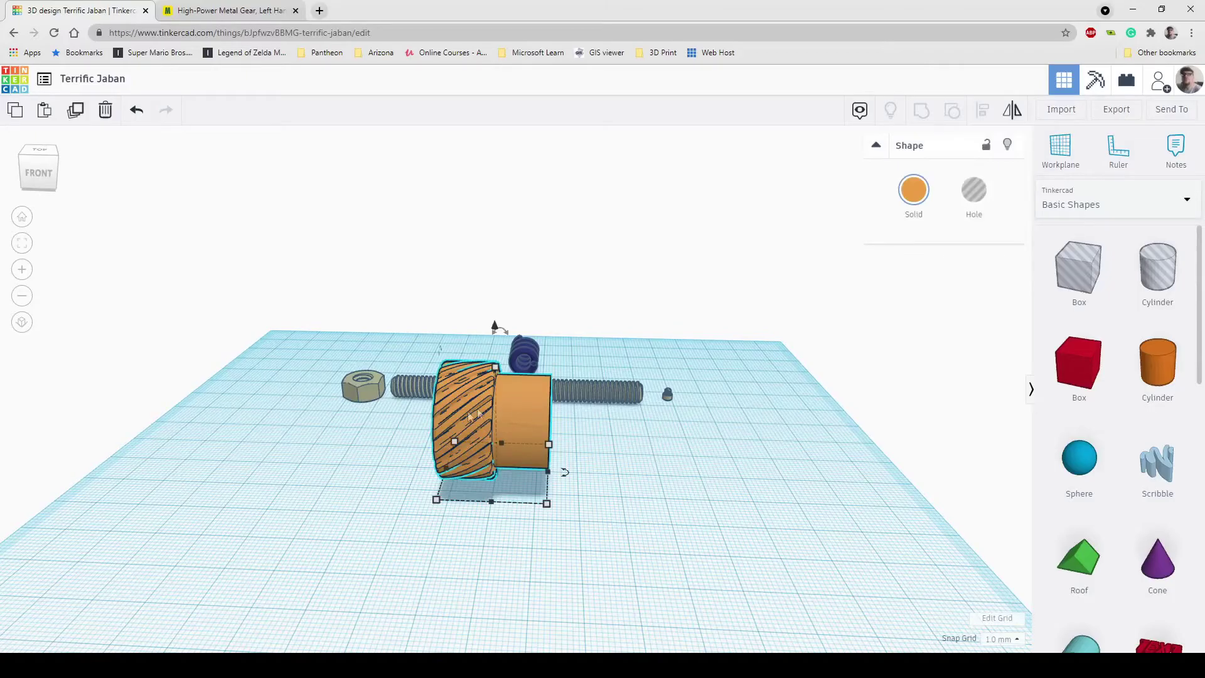
click(1137, 202)
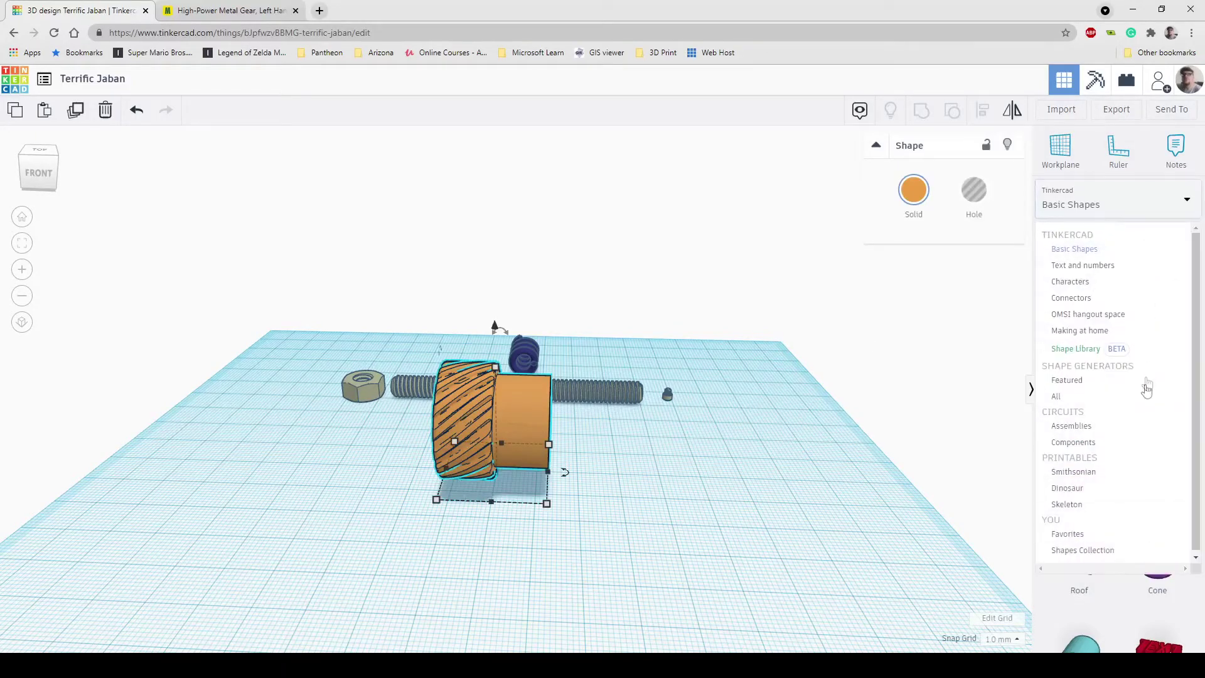
click(1086, 549)
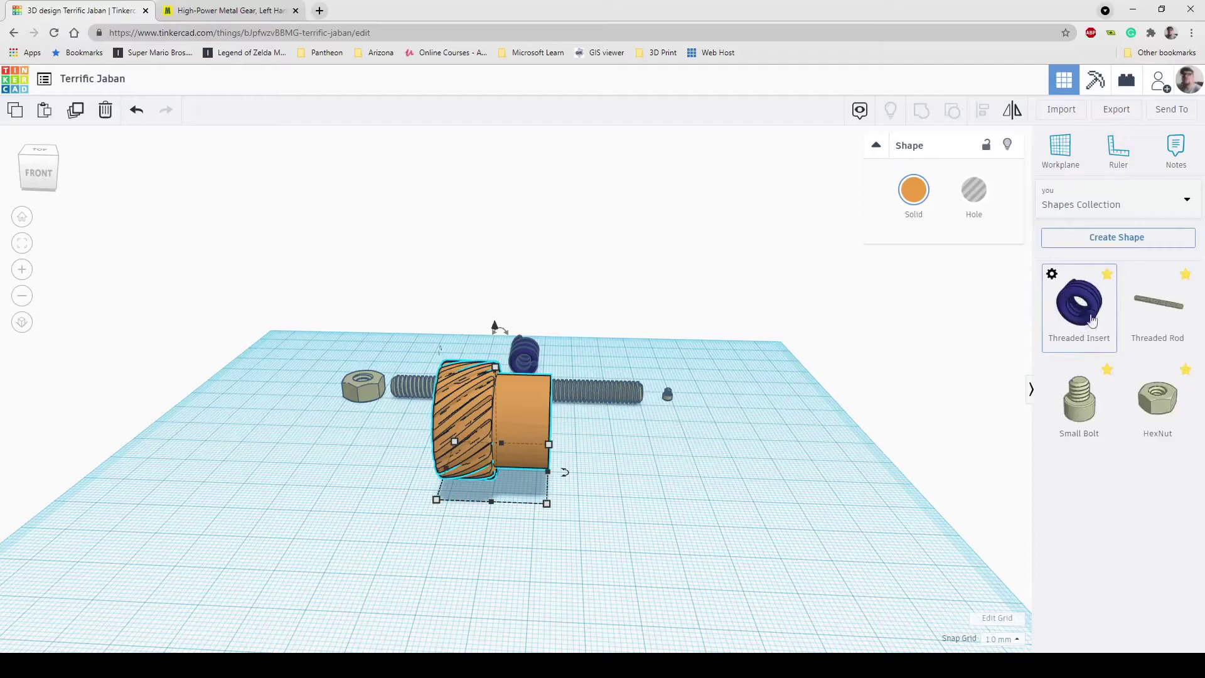
click(1114, 242)
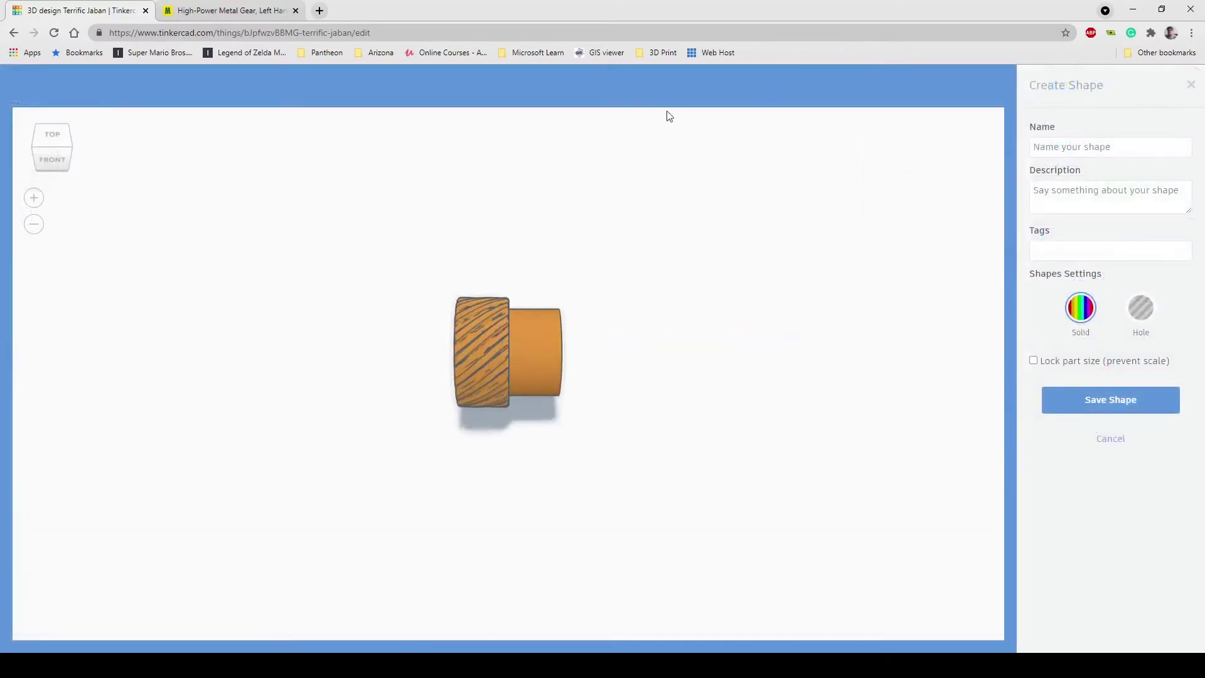
click(1084, 148)
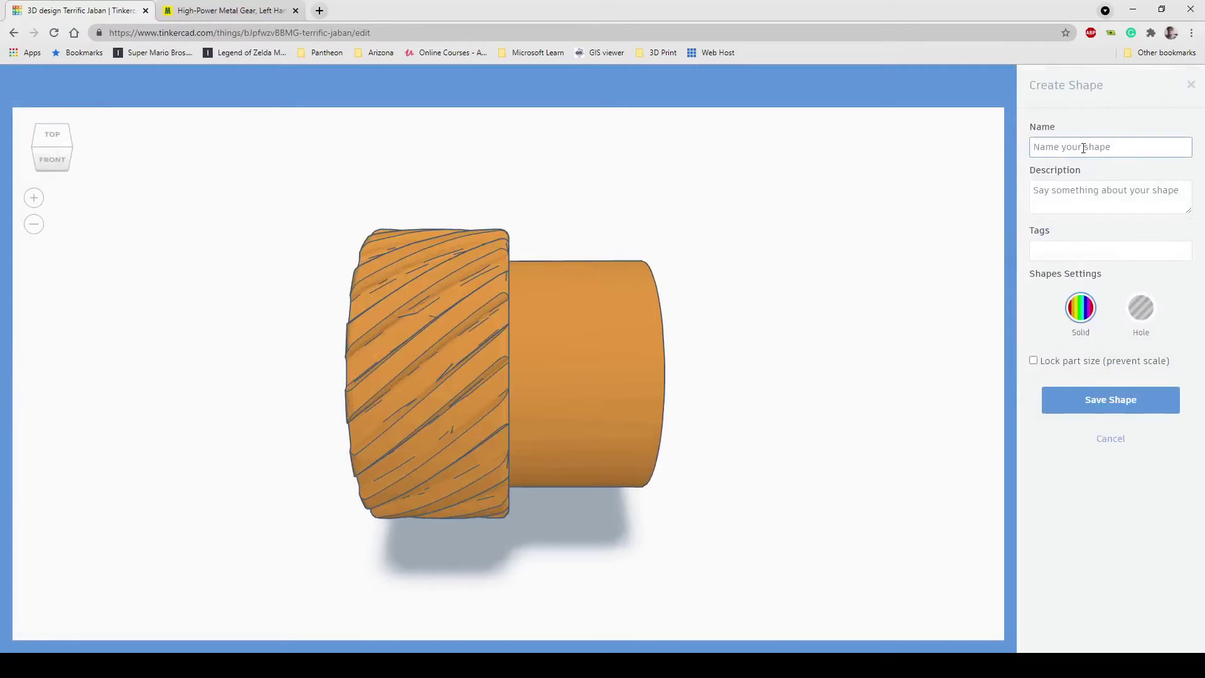
text(Metal Gear)
click(1095, 402)
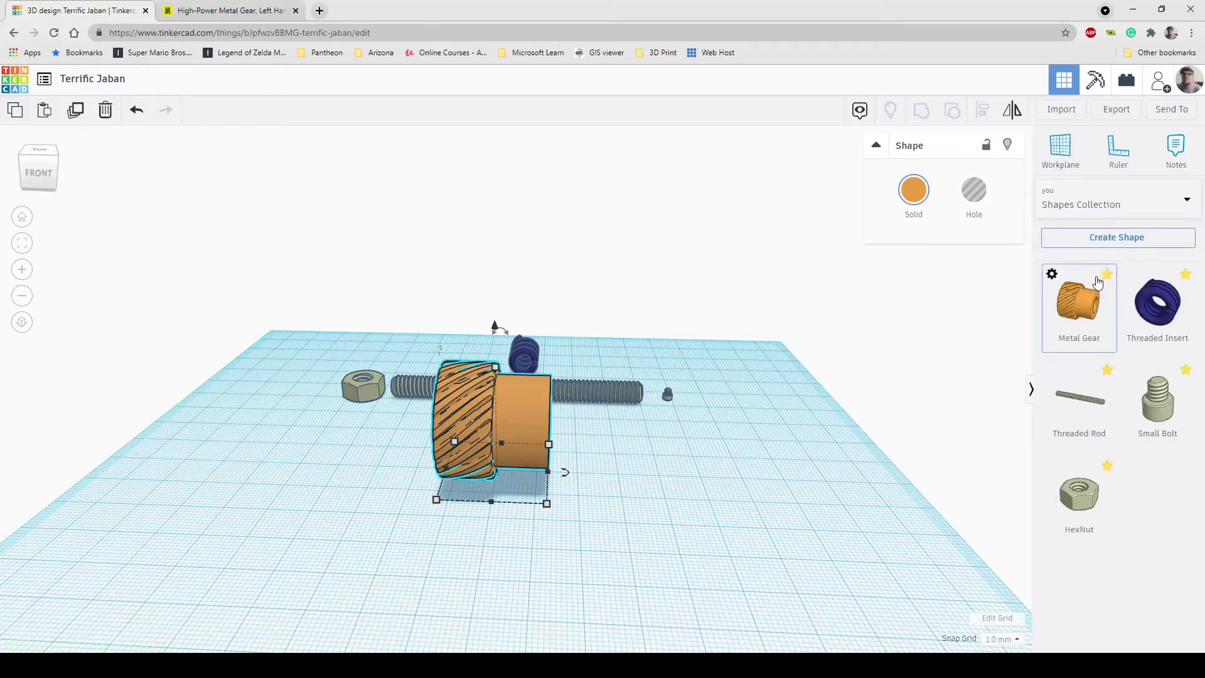
Step: Place a Metal Gear from the Favorites on the workplane, to the right of the imported gear
click(1114, 200)
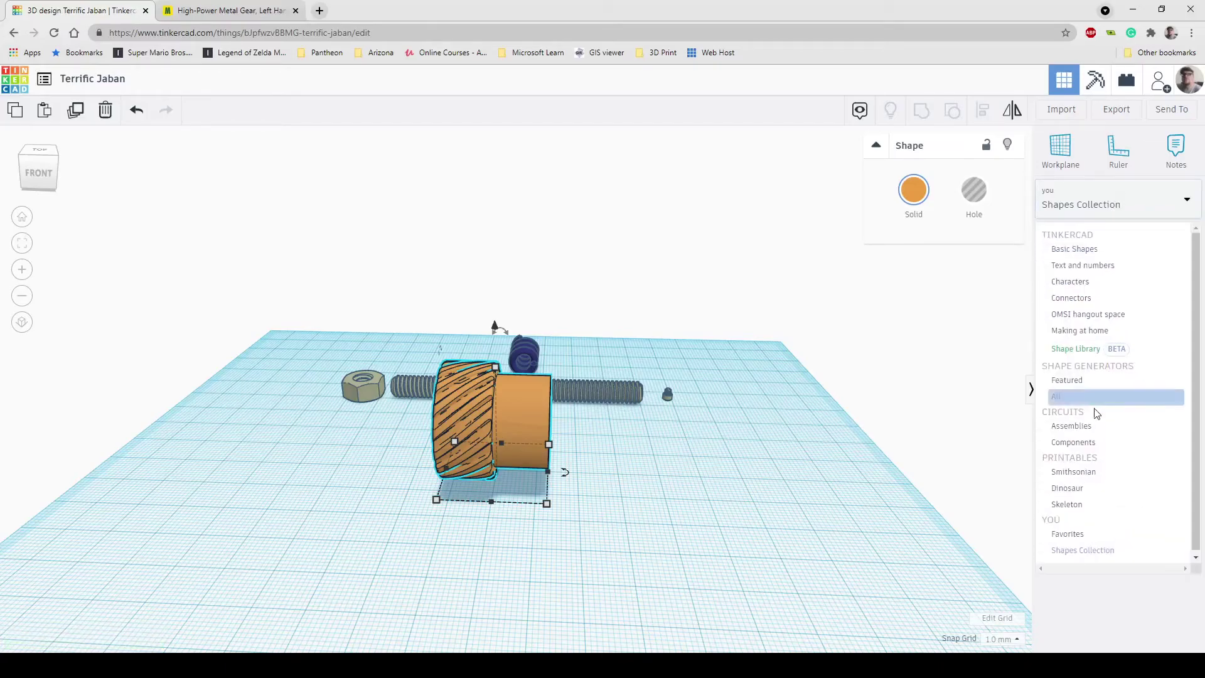
click(1092, 535)
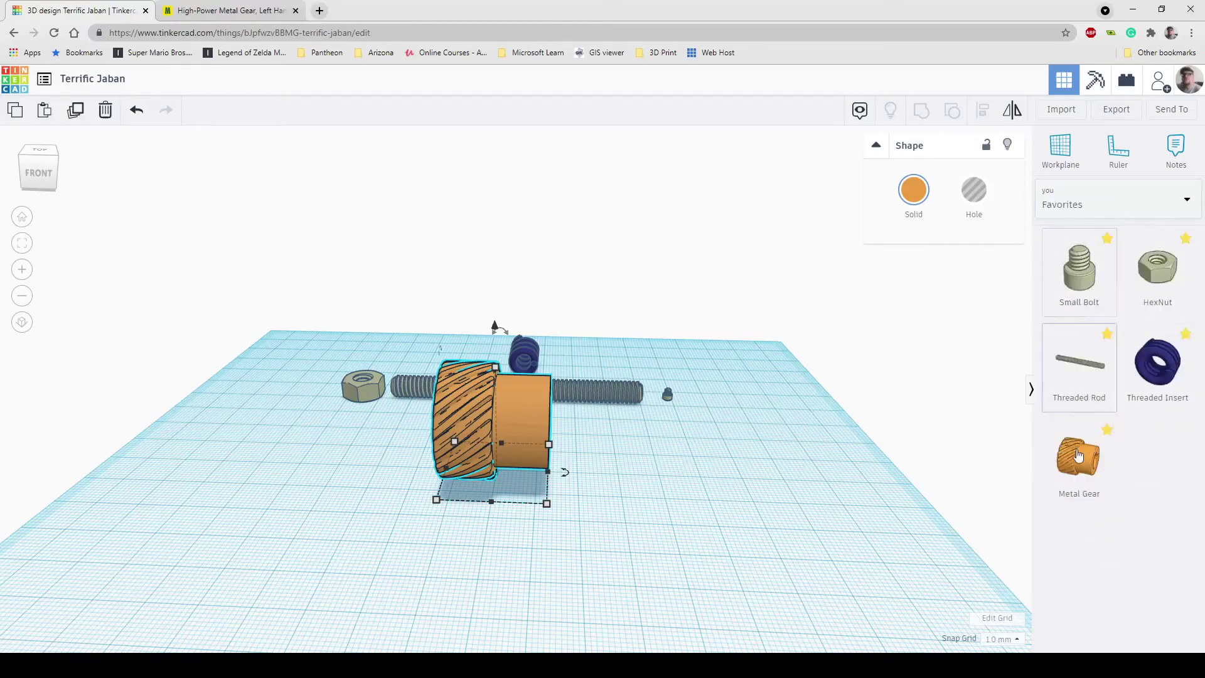
click(967, 484)
click(758, 504)
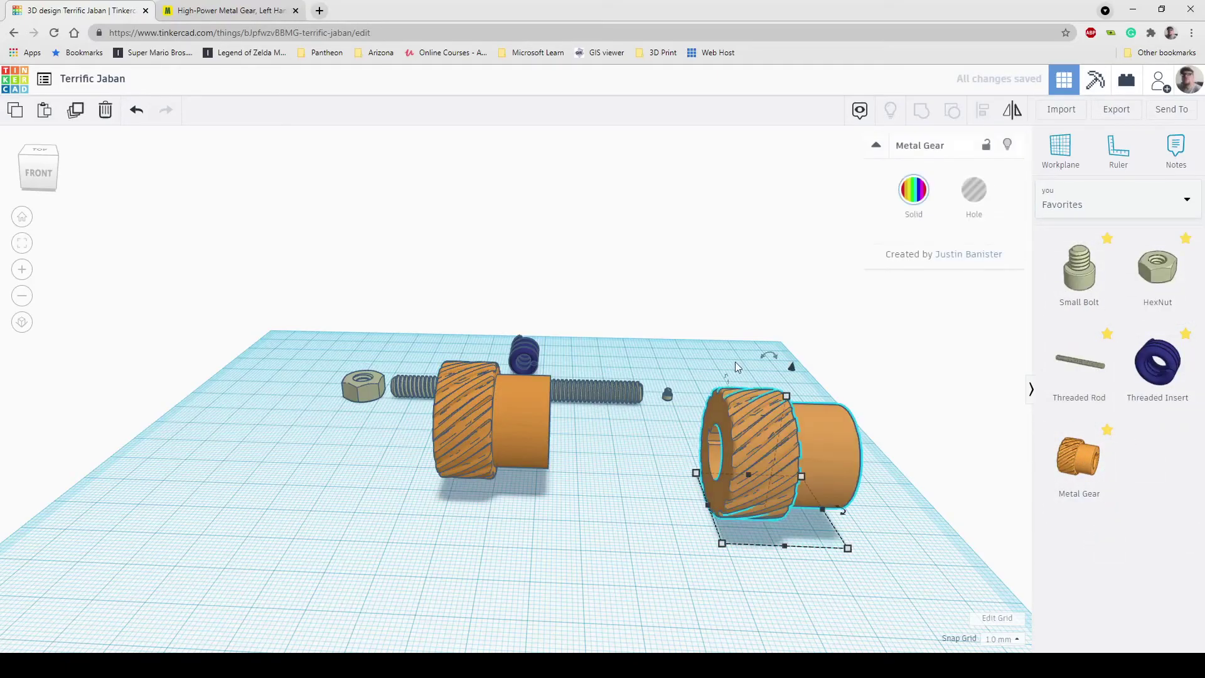
right_drag(694, 333, 722, 363)
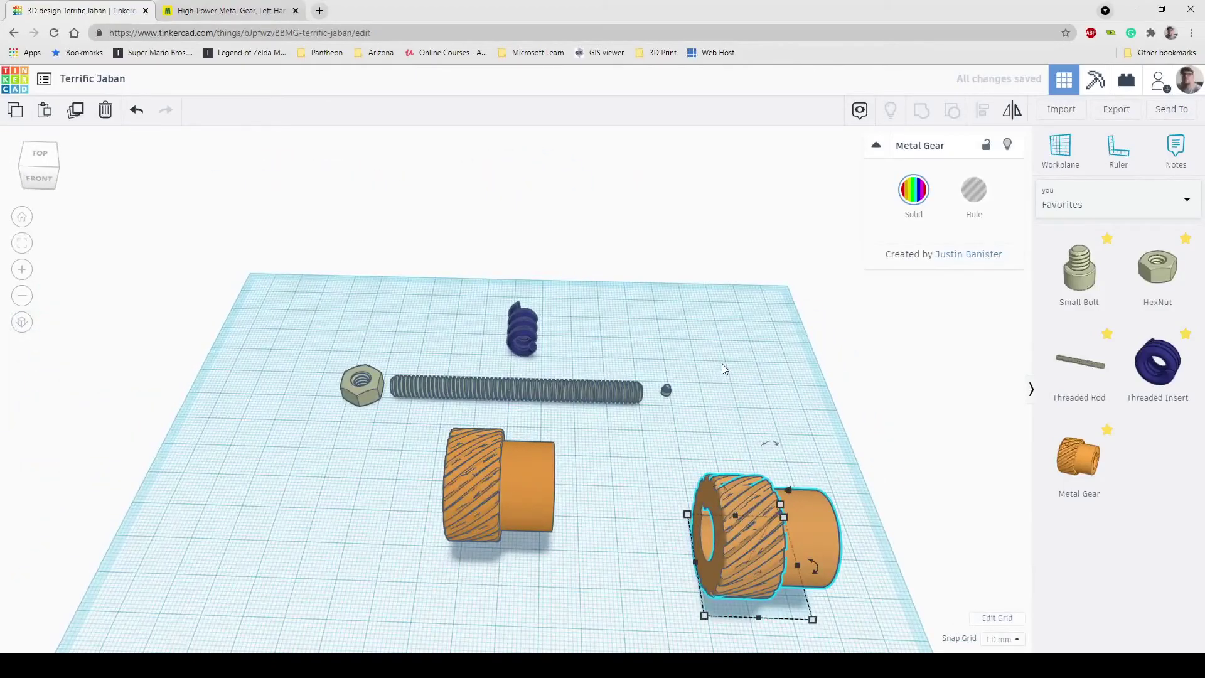